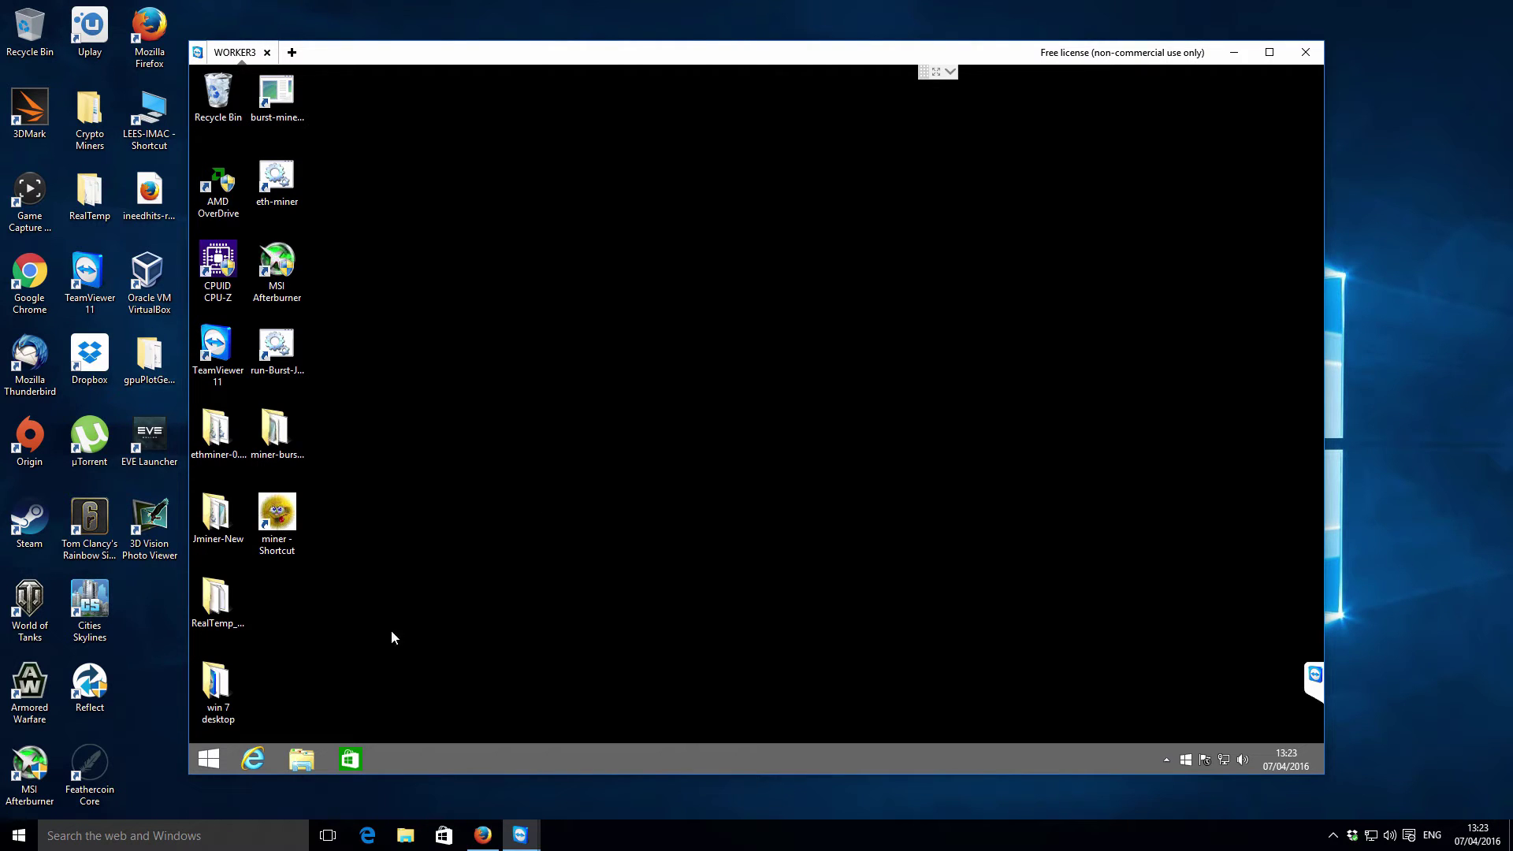
# Step: From the remote Start screen, search for 'run' to list the Run app
pyautogui.click(210, 760)
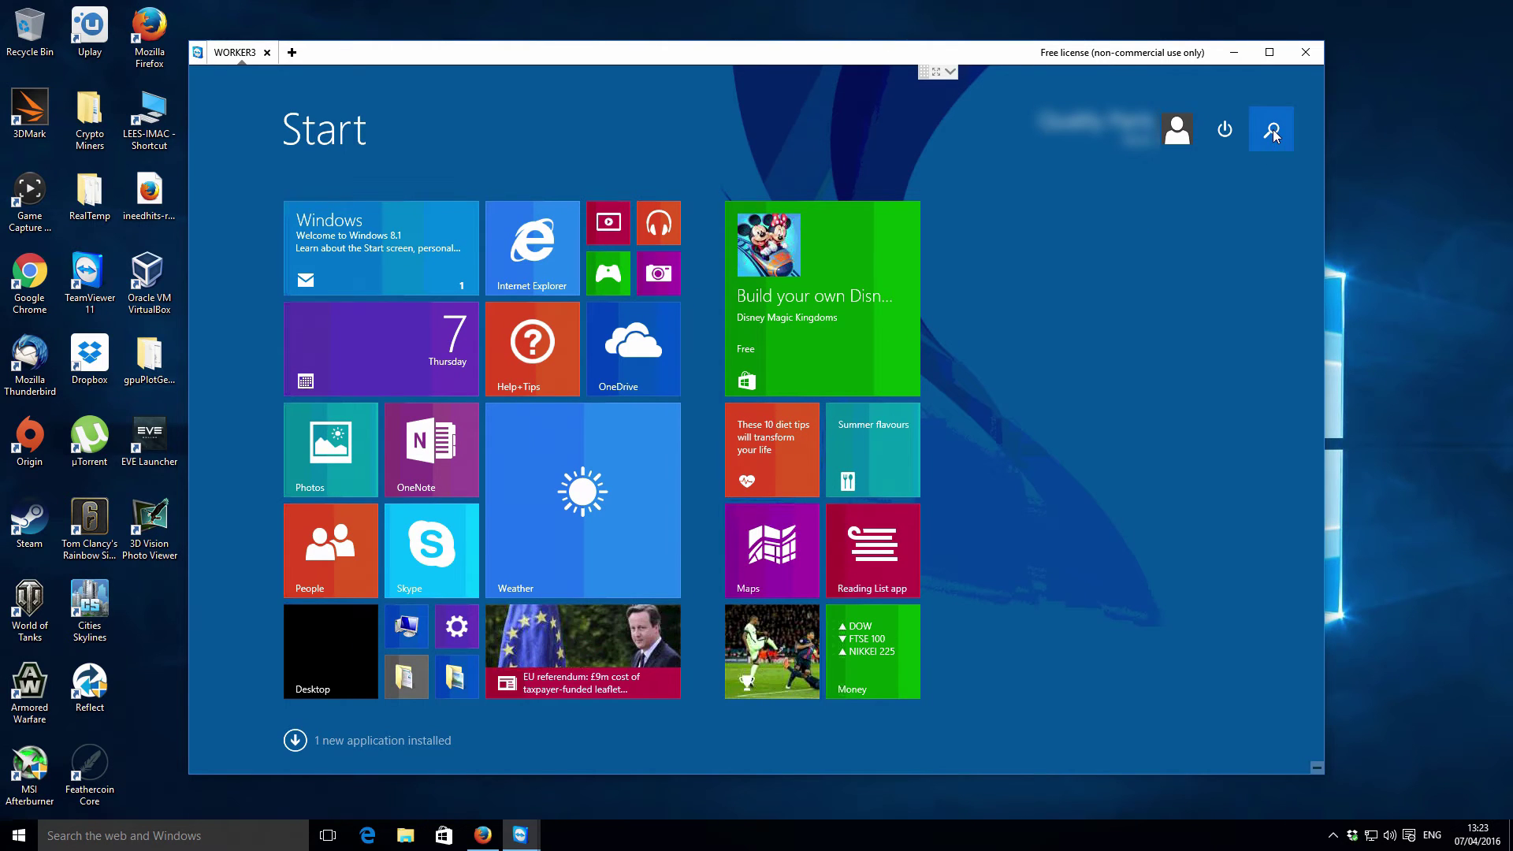
pyautogui.click(1274, 132)
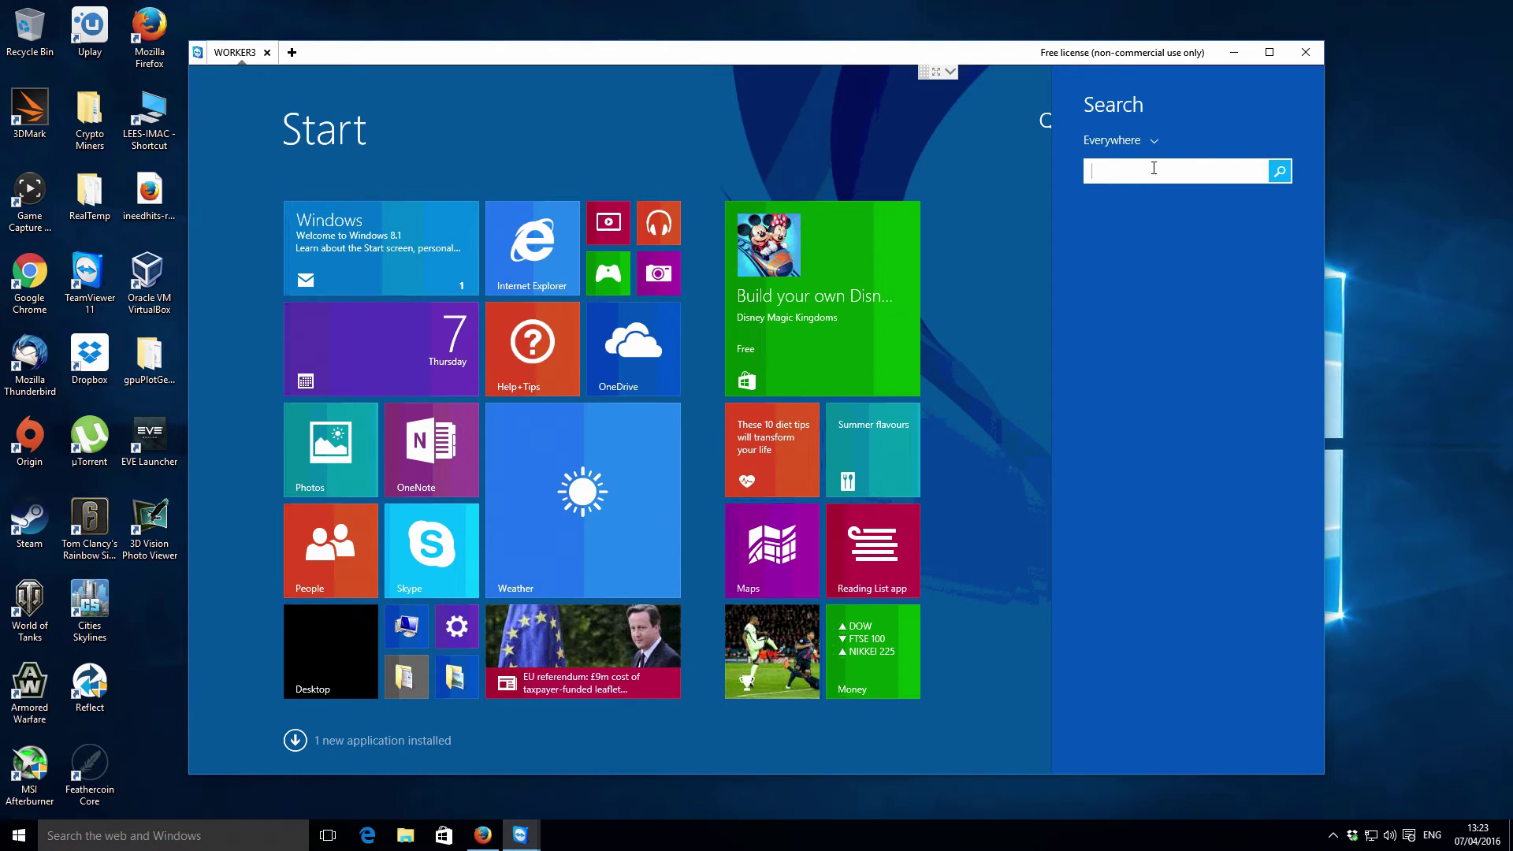
pyautogui.write('ru')
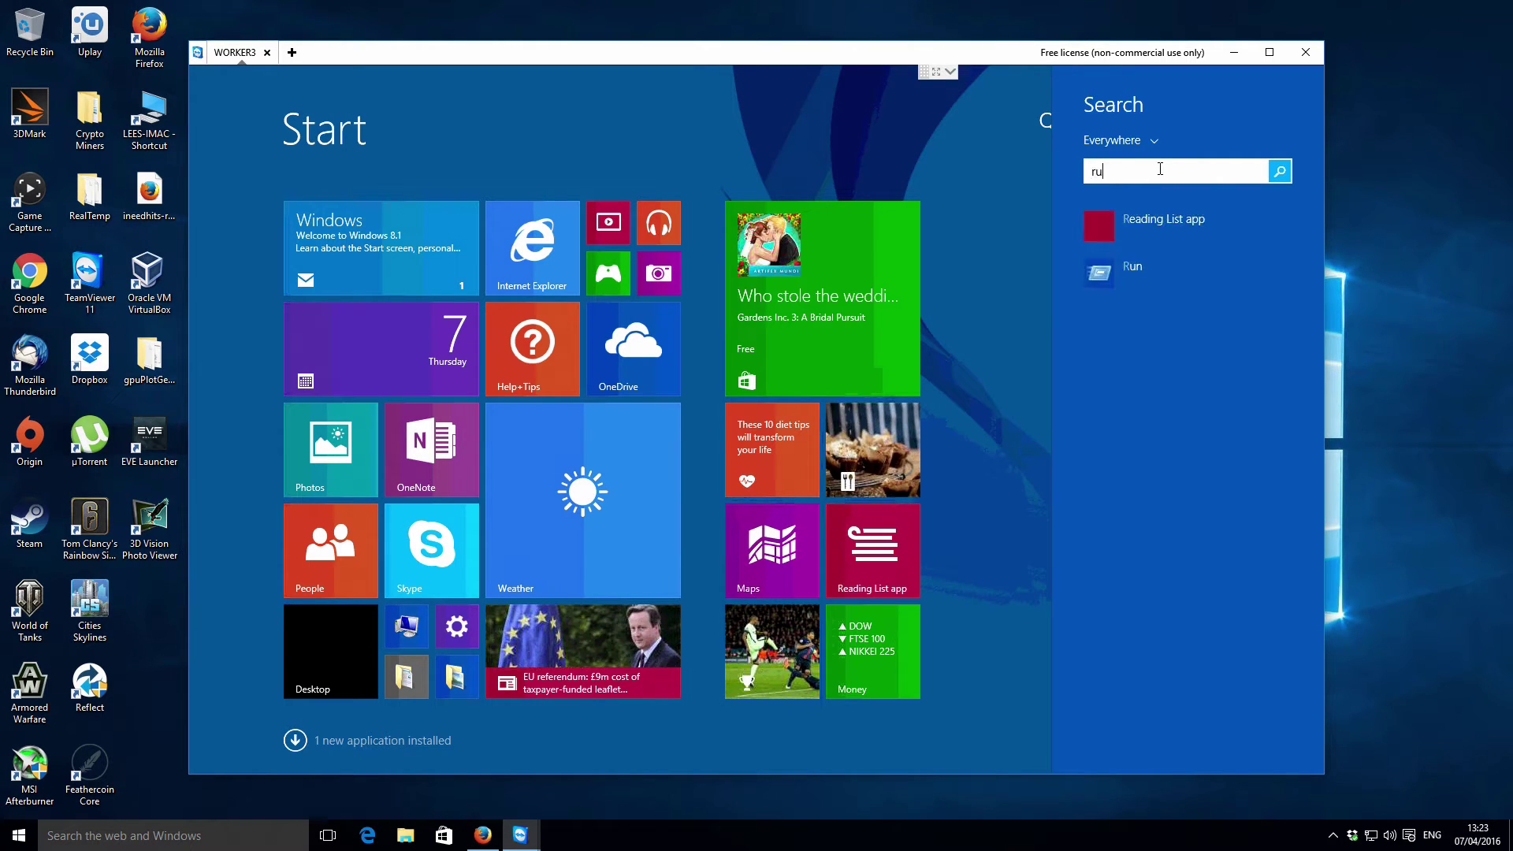
pyautogui.write('n')
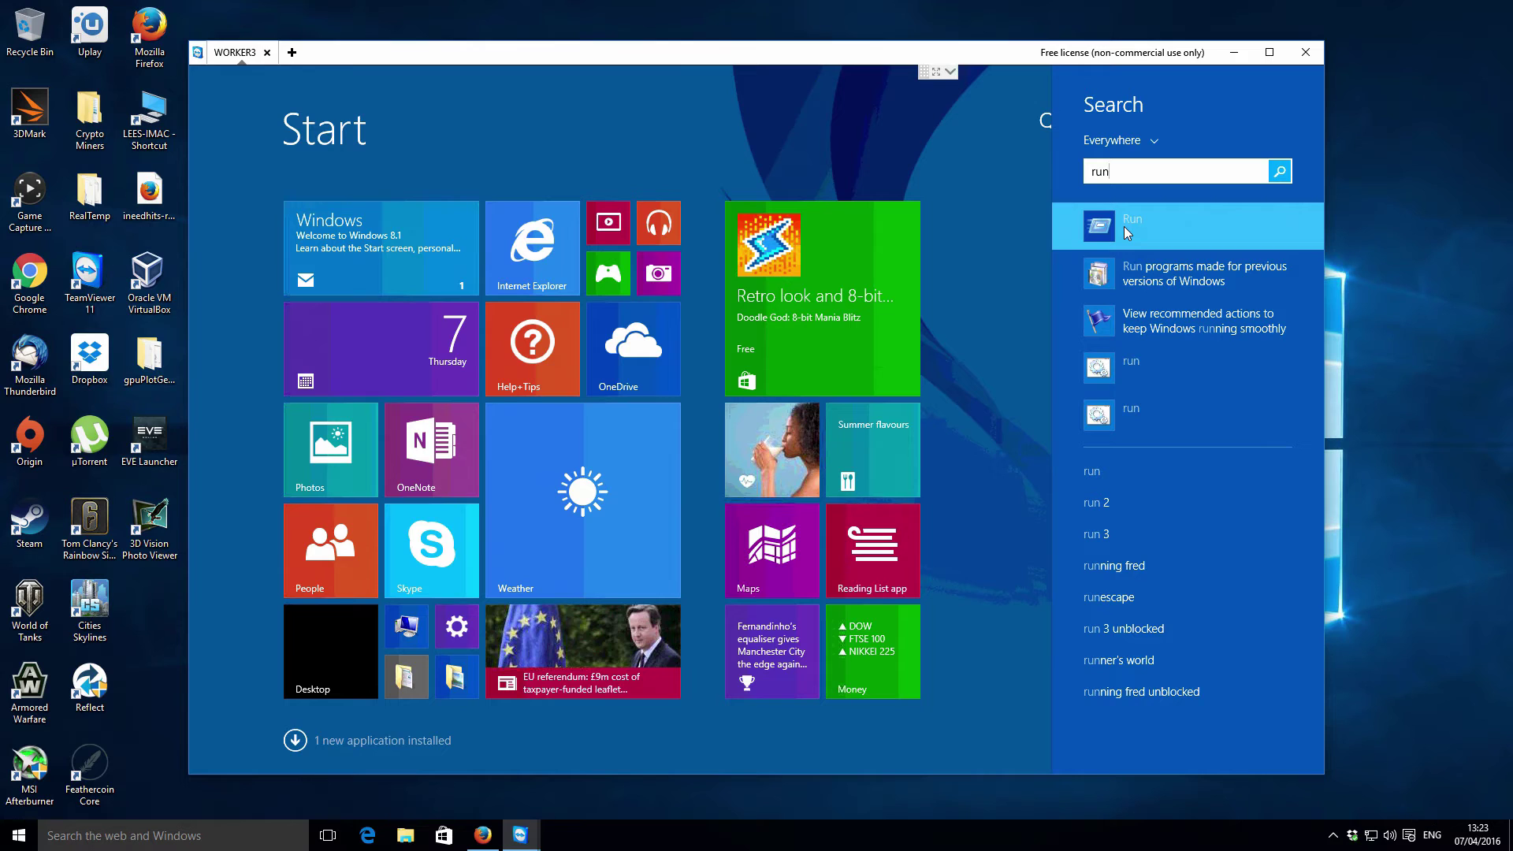
# Step: Launch Run and execute shell:startup on the remote Windows 8.1 machine
pyautogui.click(1125, 227)
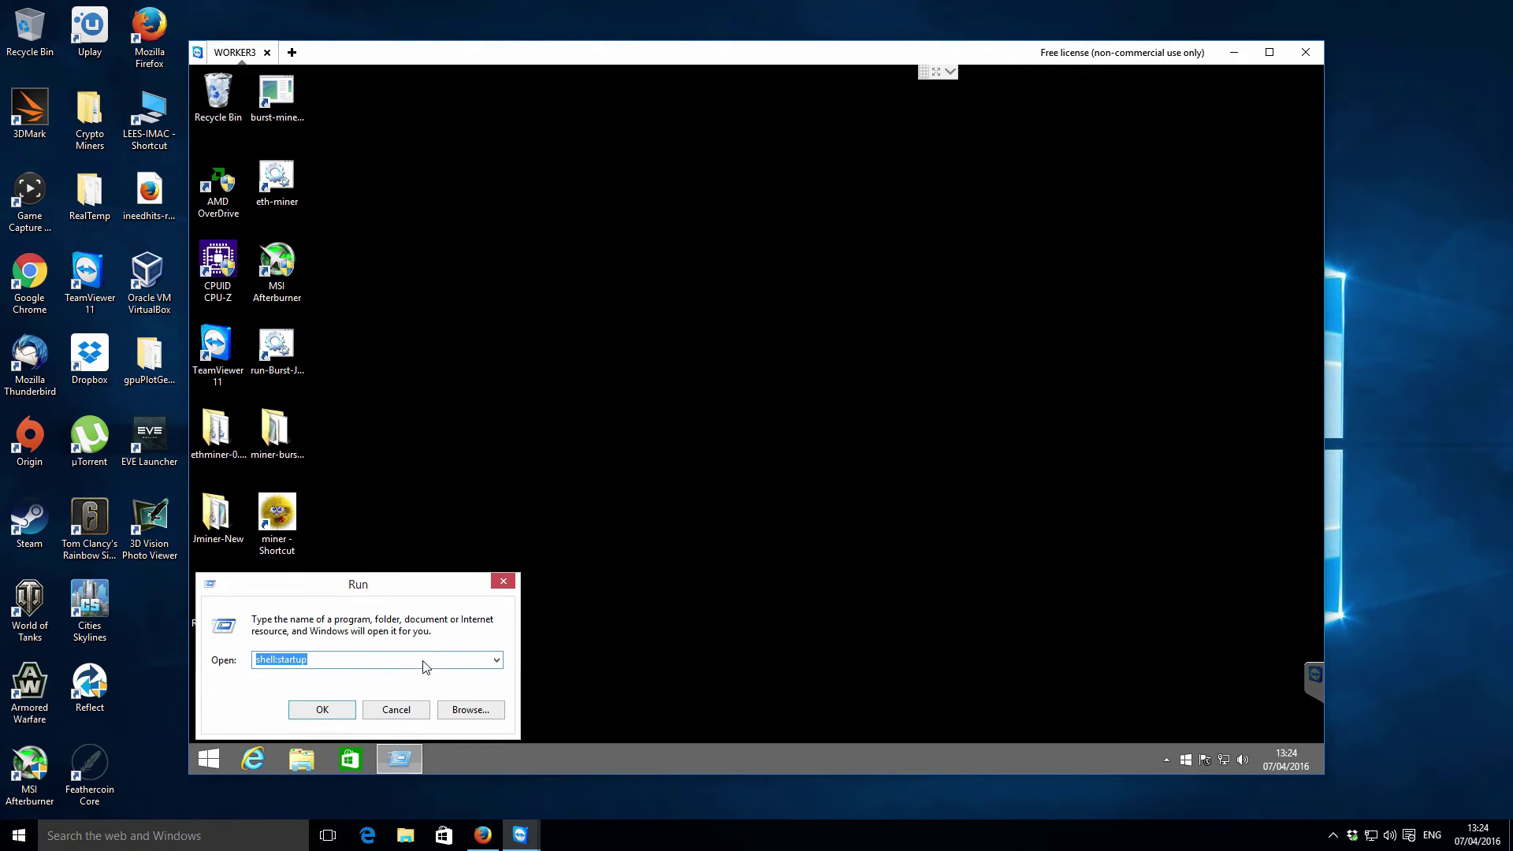
pyautogui.click(424, 661)
pyautogui.hotkey('ctrl', 'a')
pyautogui.press('BackSpace')
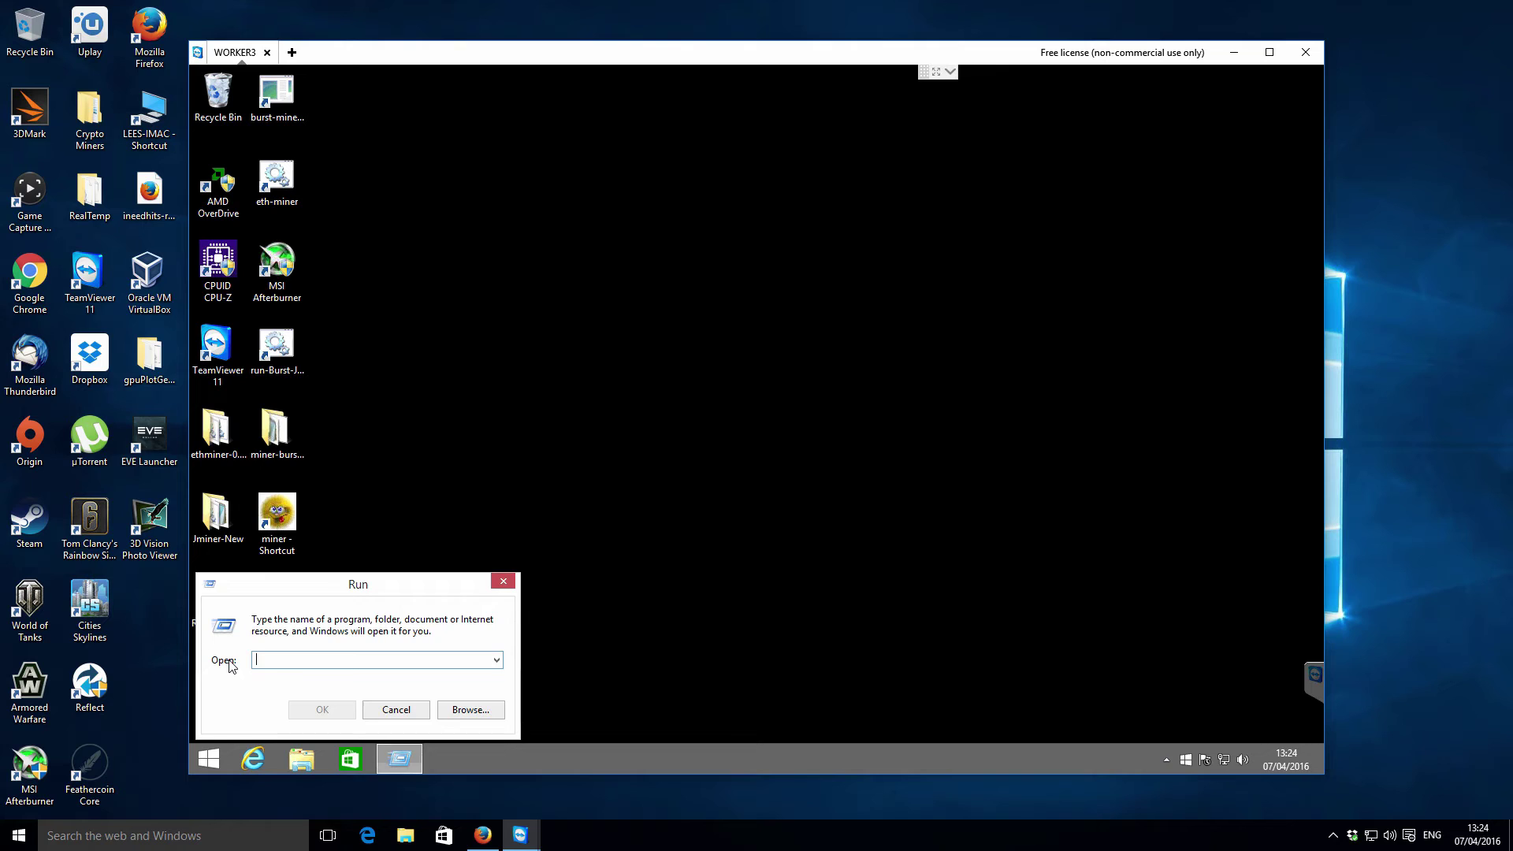
pyautogui.write('shell')
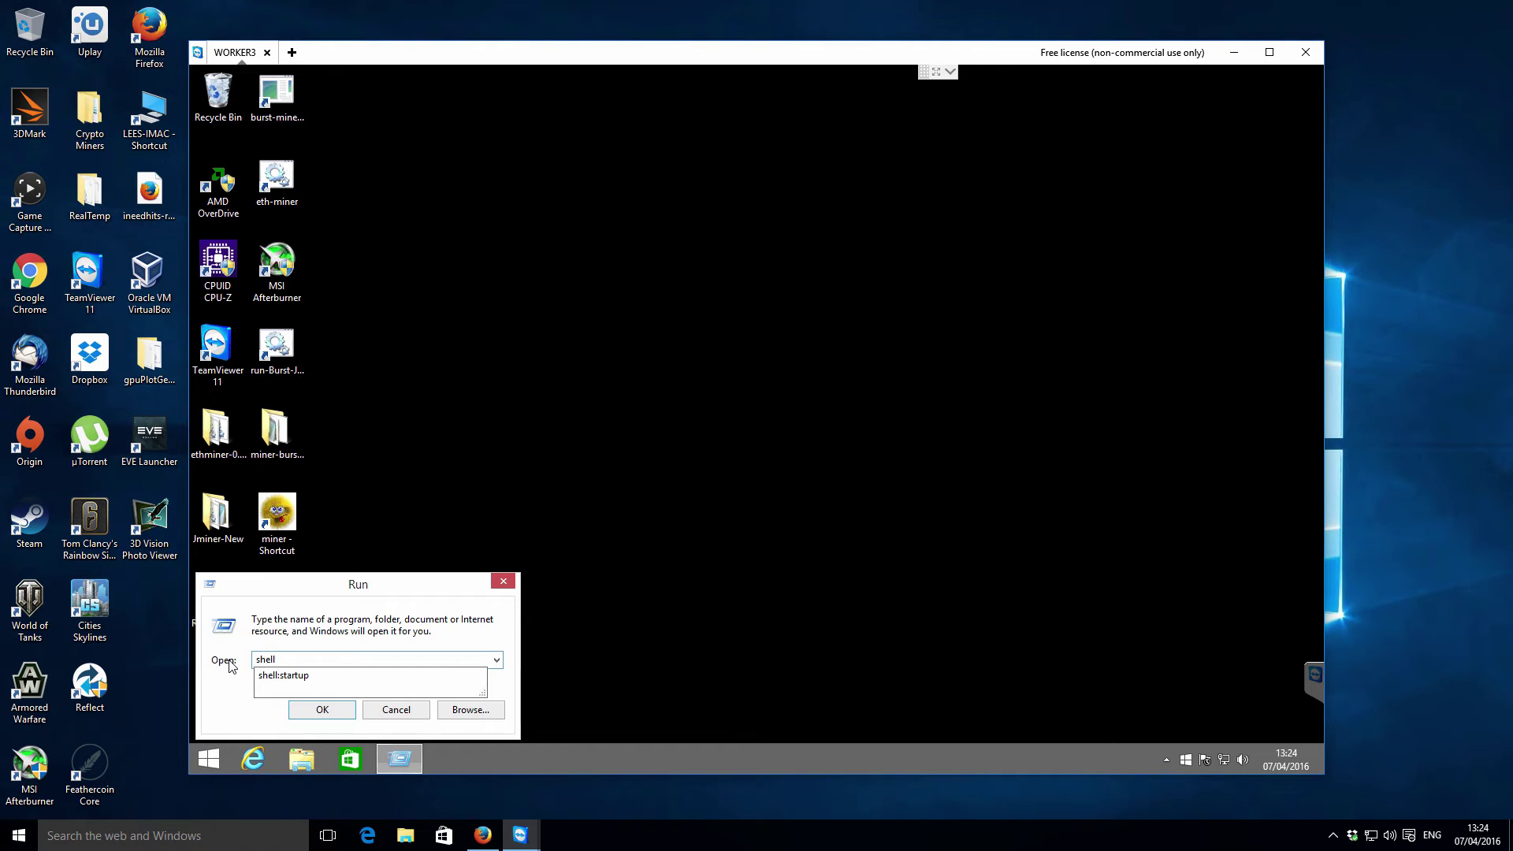
pyautogui.write('@')
pyautogui.press('BackSpace')
pyautogui.write('st')
pyautogui.write('artup')
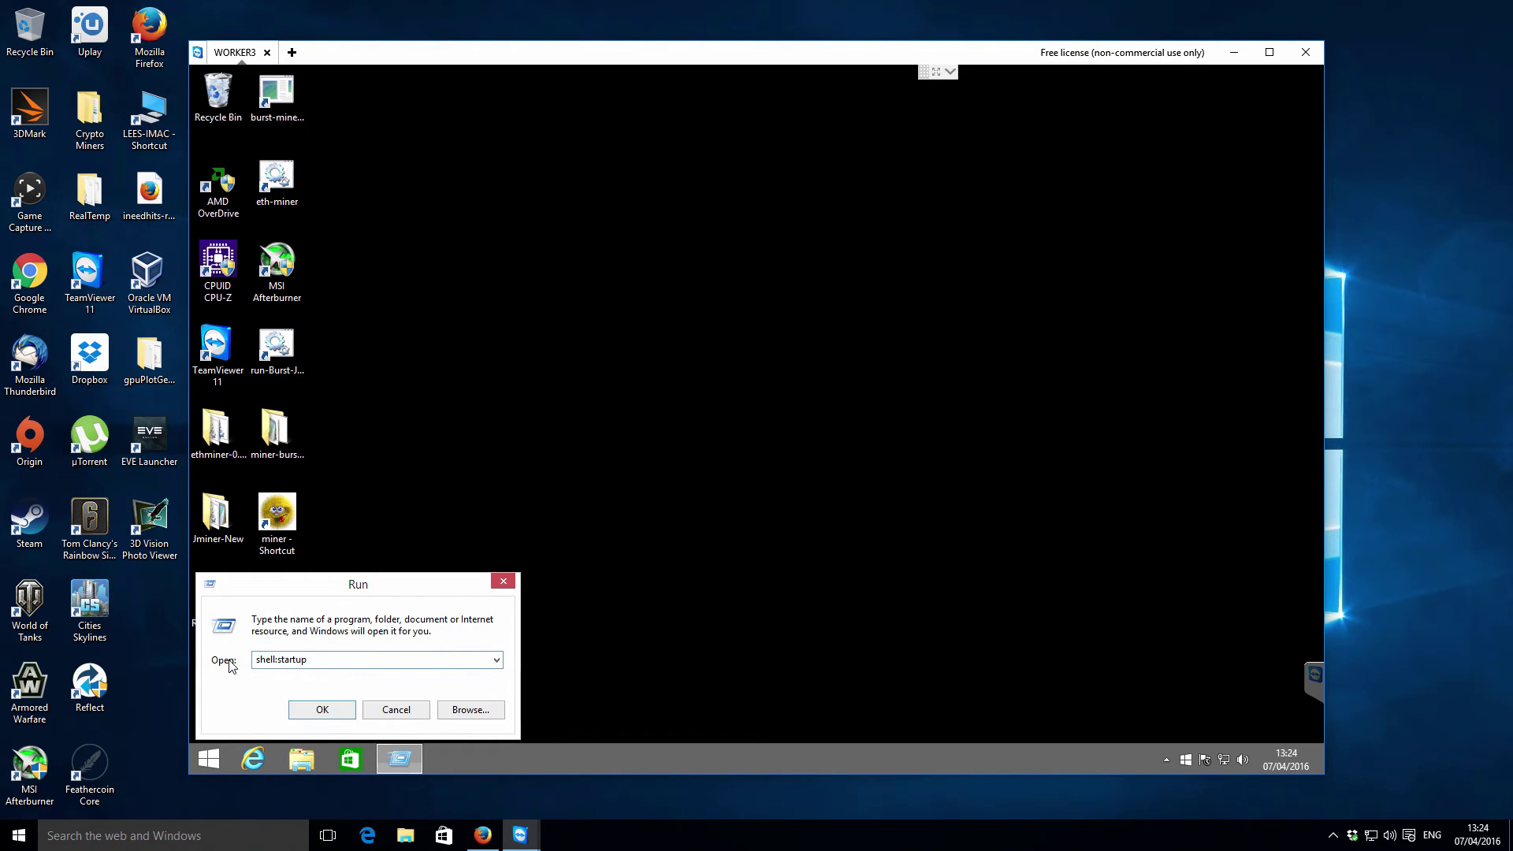
pyautogui.click(328, 715)
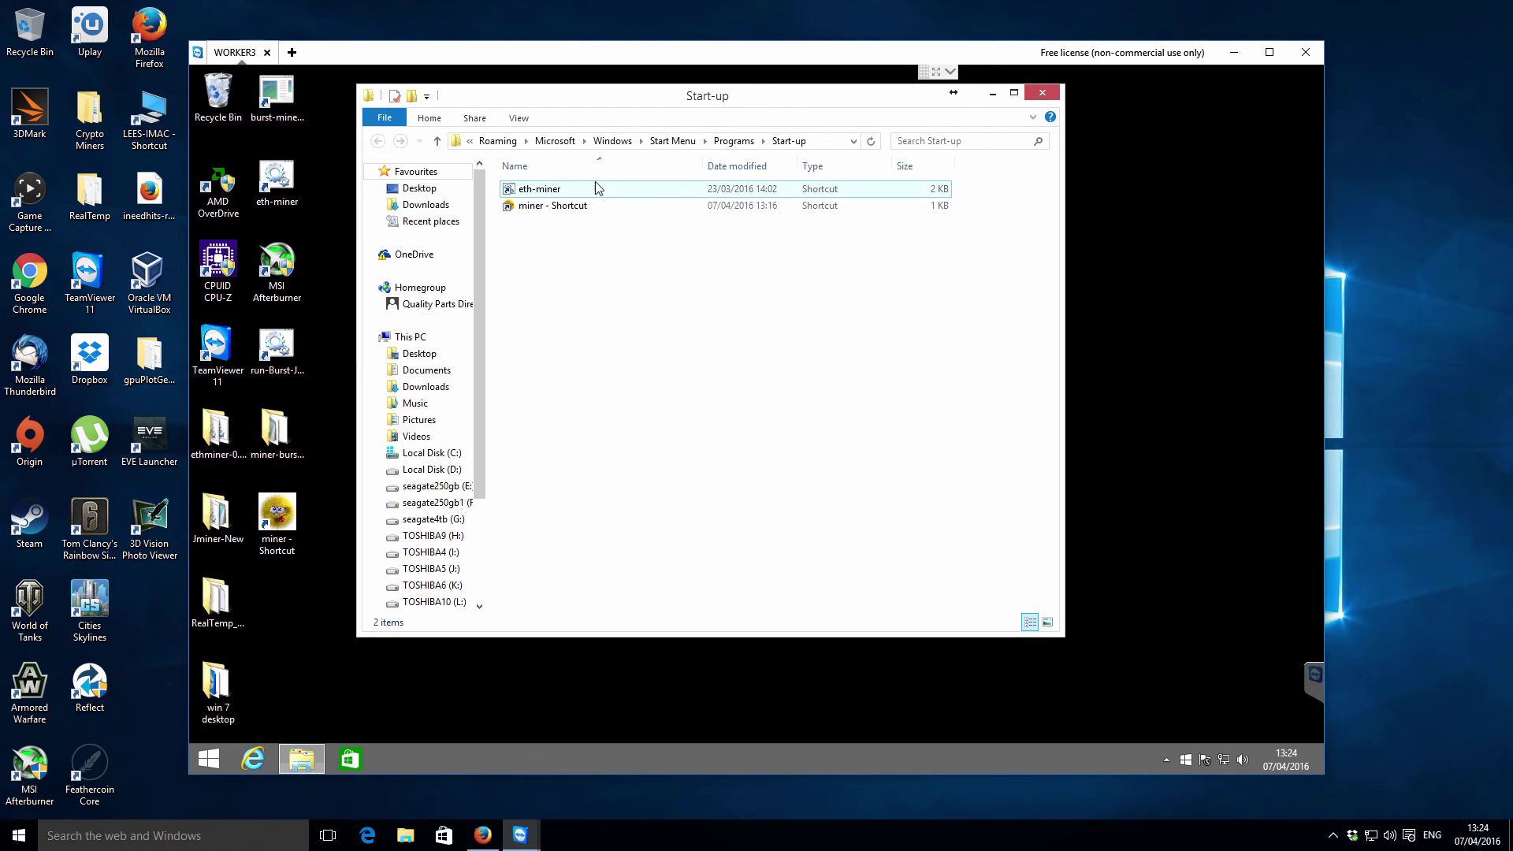
# Step: Close the remote Start-up folder holding the eth-miner and miner - Shortcut shortcuts
pyautogui.click(1045, 93)
# Step: Minimize the remote session, then run shell:startup locally to open the empty Startup folder
pyautogui.click(1233, 52)
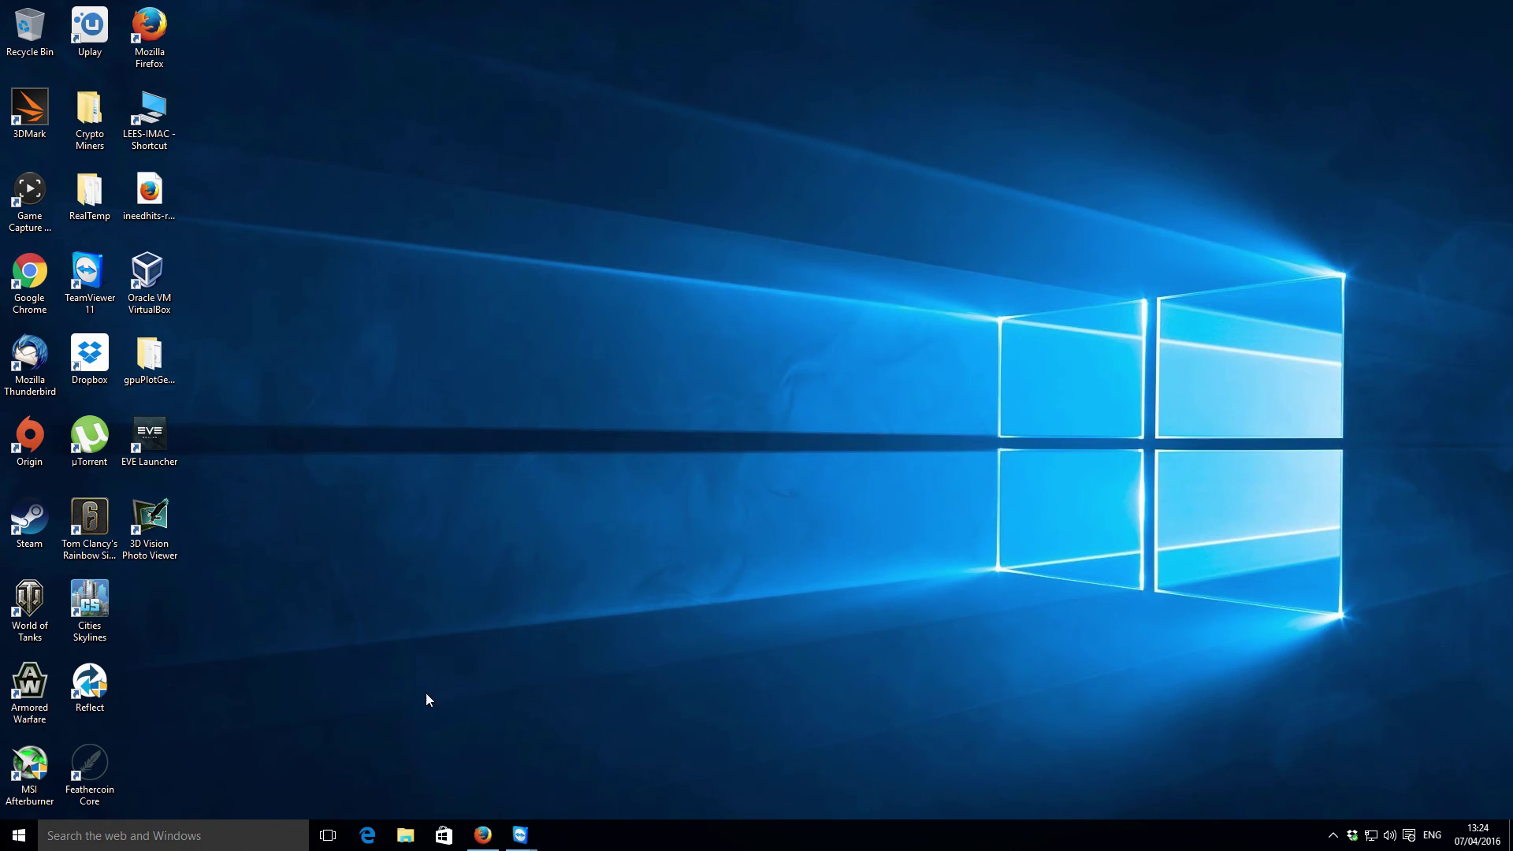
pyautogui.click(150, 835)
pyautogui.write('run')
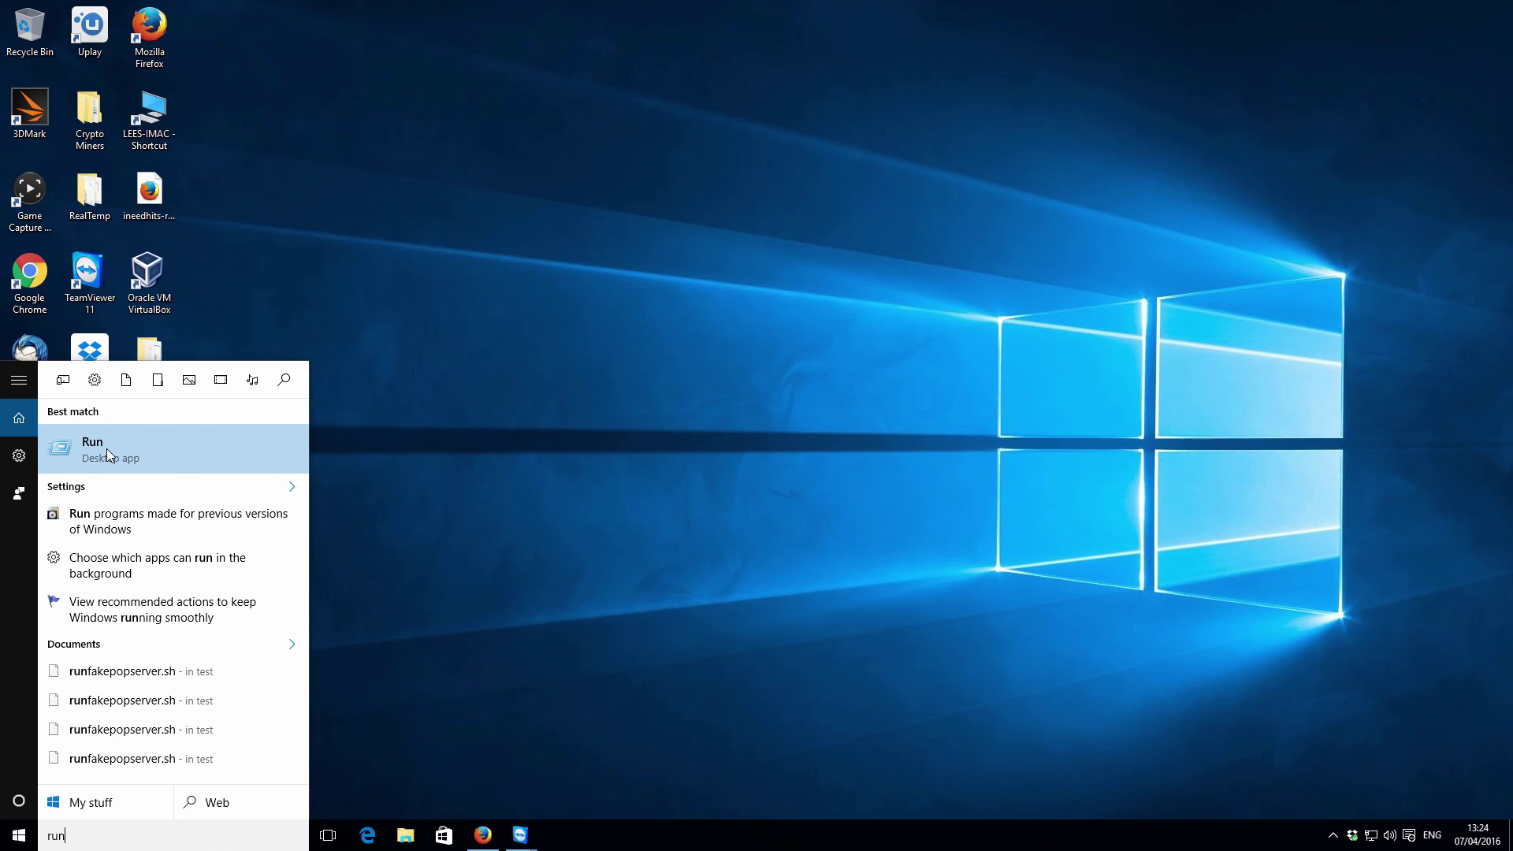
pyautogui.click(106, 453)
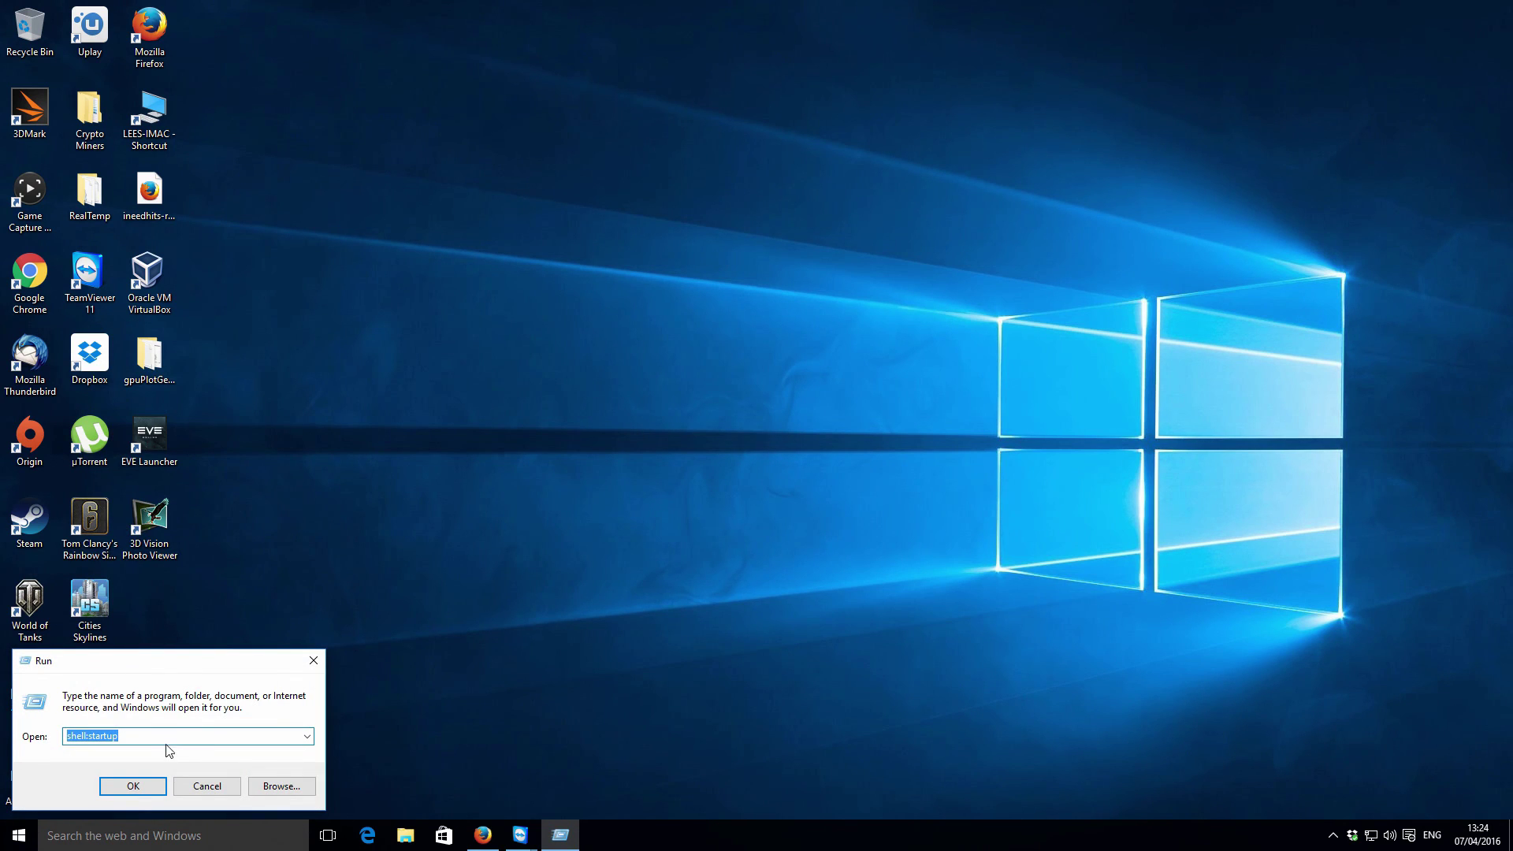
pyautogui.click(96, 734)
pyautogui.click(148, 789)
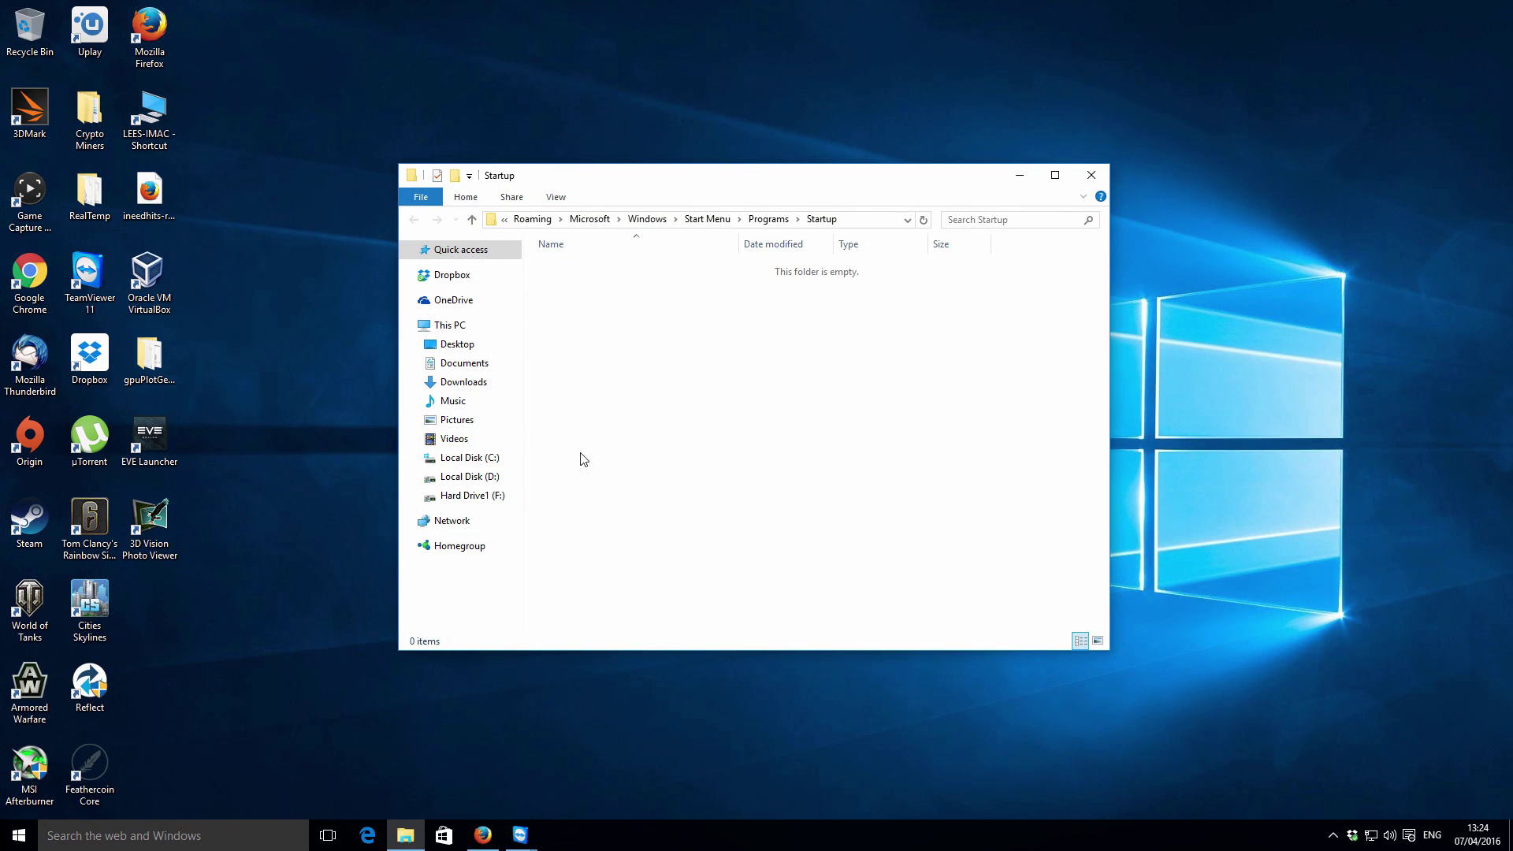